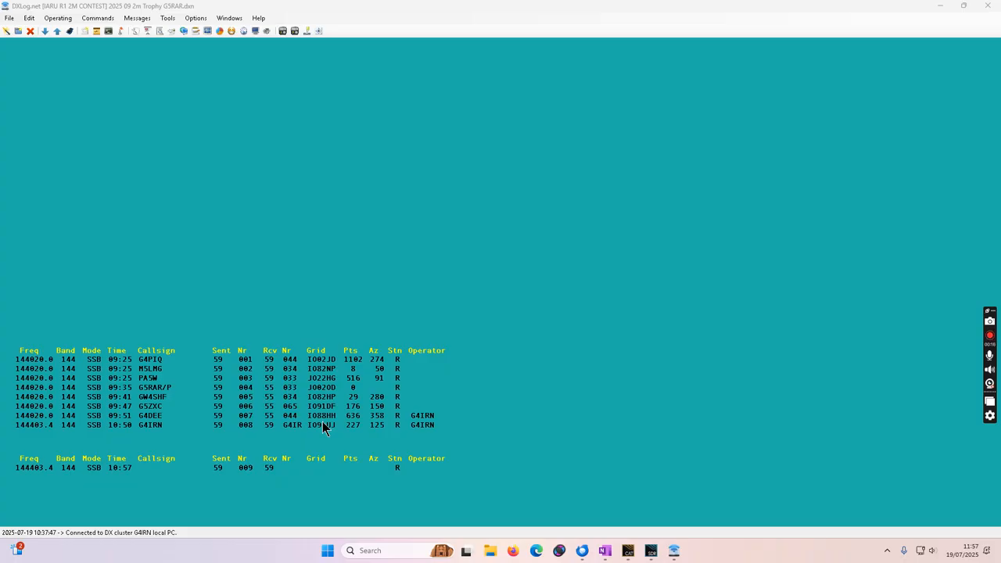
# Open the Check partial, N+1, Check callsign and Check multipliers windows.
pyautogui.click(229, 18)
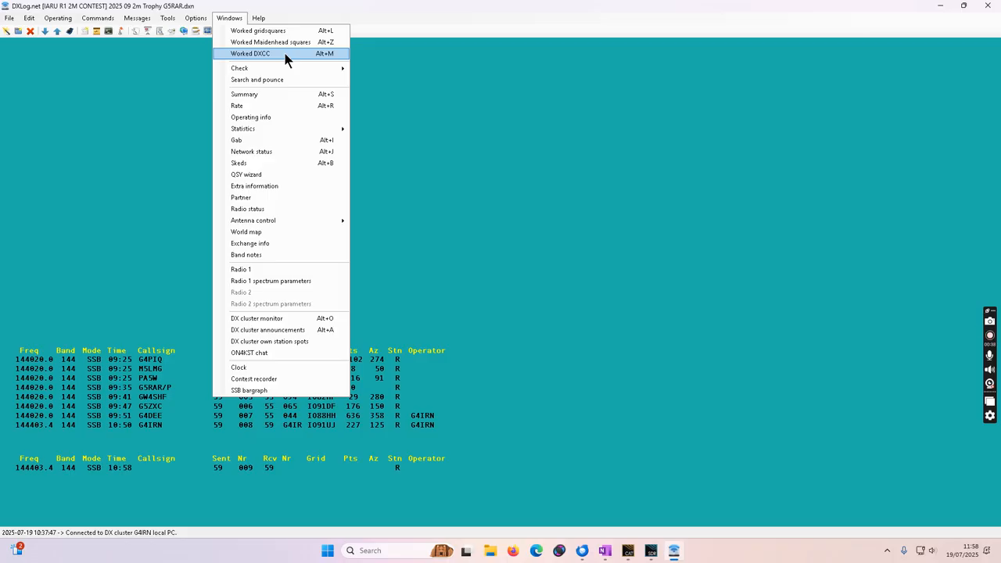
pyautogui.moveTo(286, 75)
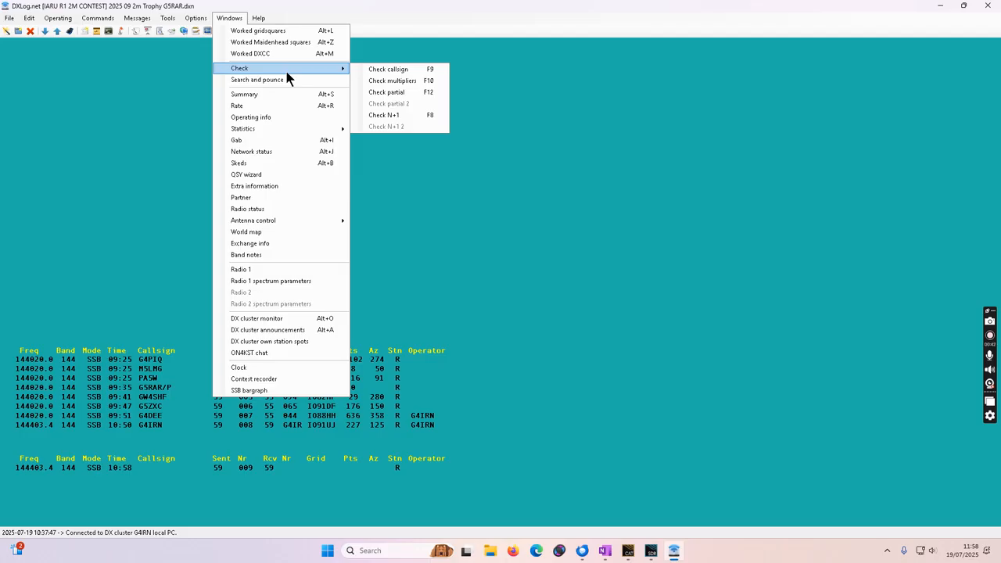
pyautogui.click(422, 114)
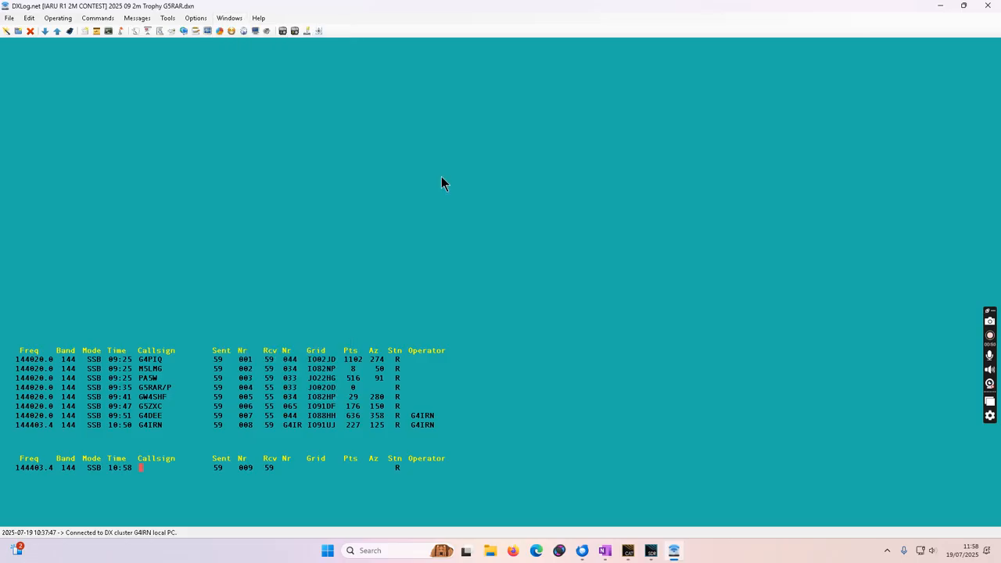
pyautogui.press('F8')
pyautogui.press('F9')
pyautogui.press('F10')
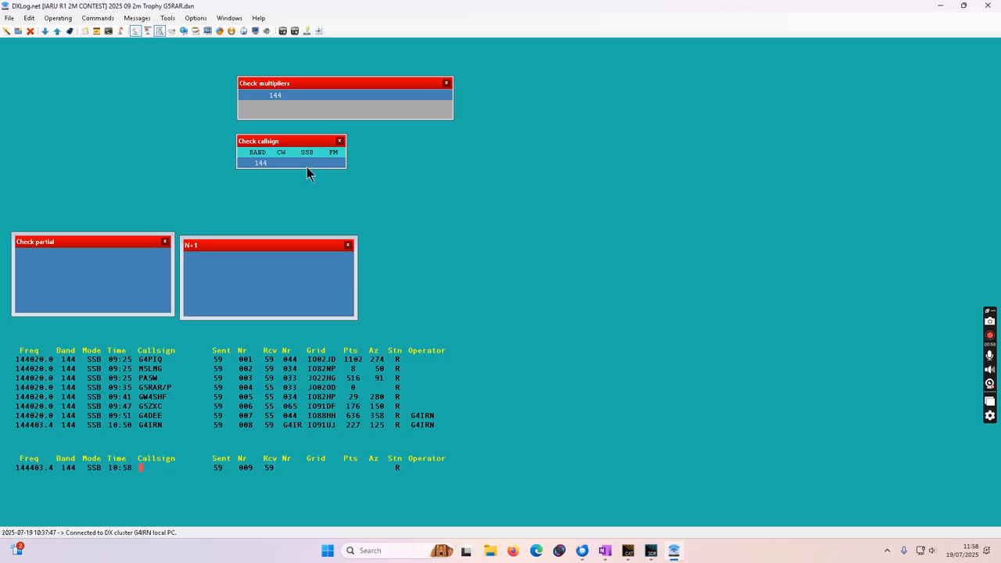
# Align Check partial and N+1 side by side above the log, and place Check multipliers above Check callsign beside the log.
pyautogui.moveTo(127, 243); pyautogui.dragTo(130, 238)
pyautogui.moveTo(217, 251); pyautogui.dragTo(215, 244)
pyautogui.moveTo(295, 142); pyautogui.dragTo(522, 350)
pyautogui.moveTo(355, 84); pyautogui.dragTo(581, 309)
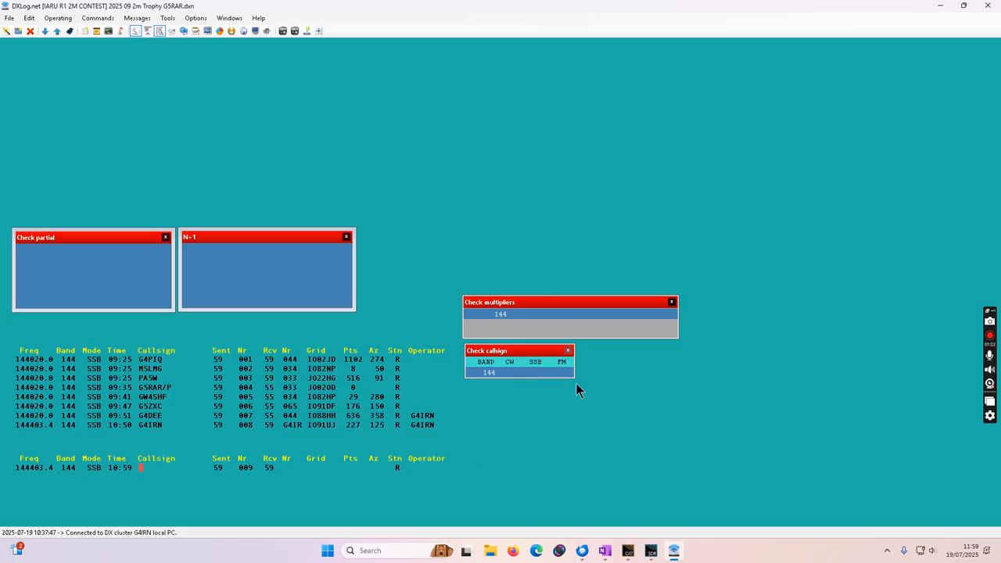
# Open the contest Summary window and place it in the upper-right corner of the workspace.
pyautogui.click(222, 19)
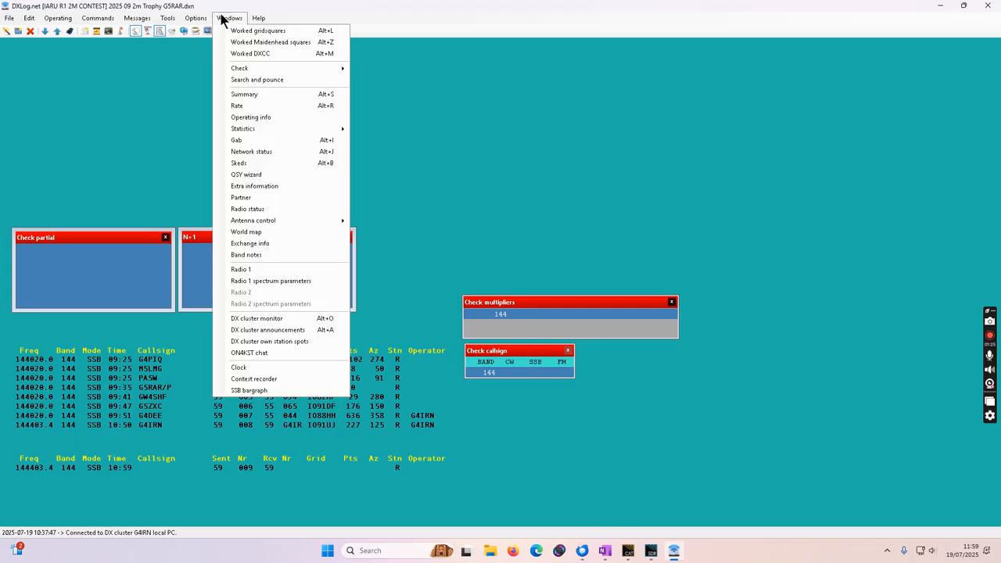
pyautogui.click(256, 95)
pyautogui.moveTo(715, 61); pyautogui.dragTo(917, 52)
# Open the Rate window and place it directly below the Summary window, aligned with its left edge.
pyautogui.click(232, 20)
pyautogui.click(232, 20)
pyautogui.click(232, 20)
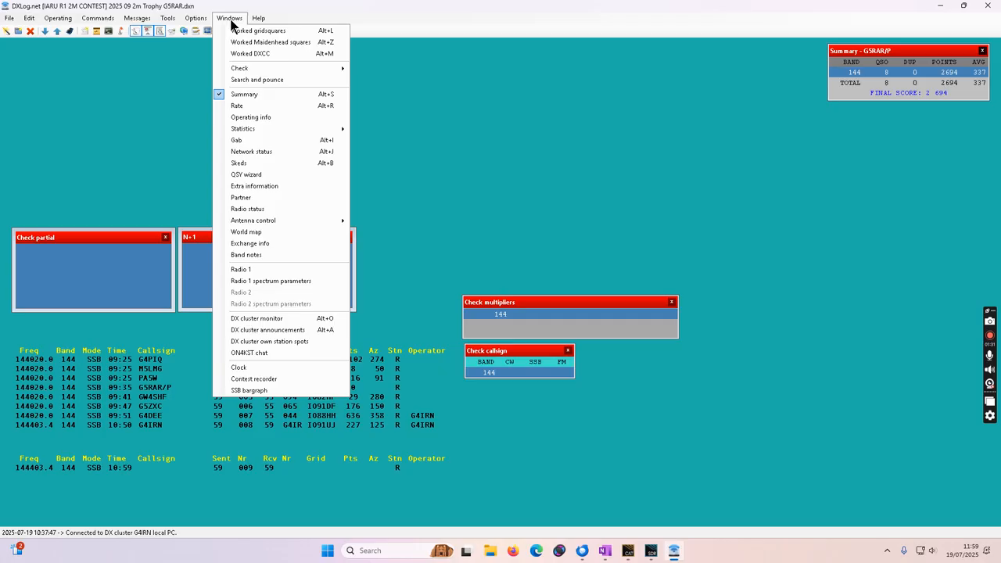
pyautogui.click(232, 102)
pyautogui.moveTo(688, 138); pyautogui.dragTo(835, 155)
pyautogui.moveTo(878, 122); pyautogui.dragTo(882, 115)
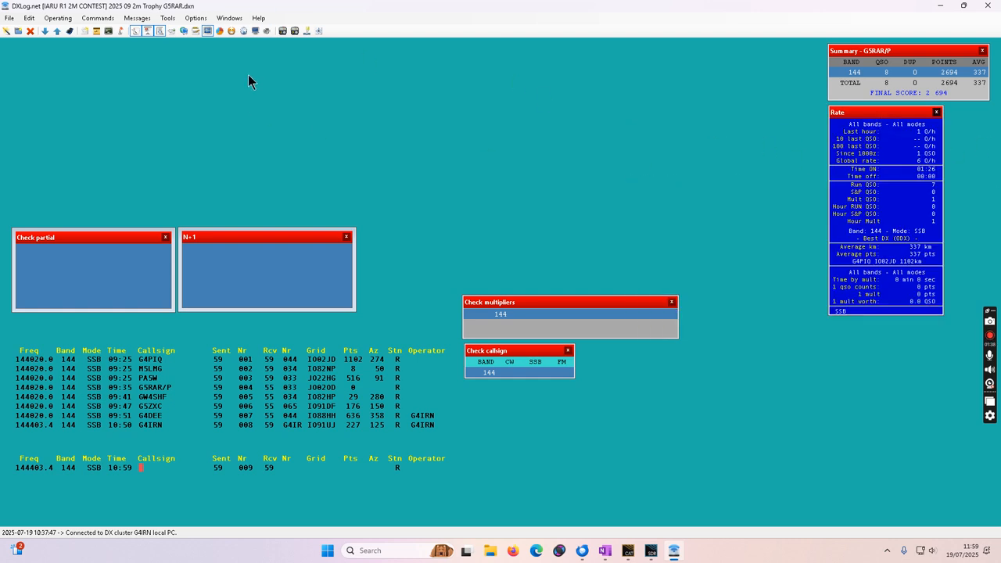
# Open the Network status window and place it just below the Rate window.
pyautogui.click(231, 20)
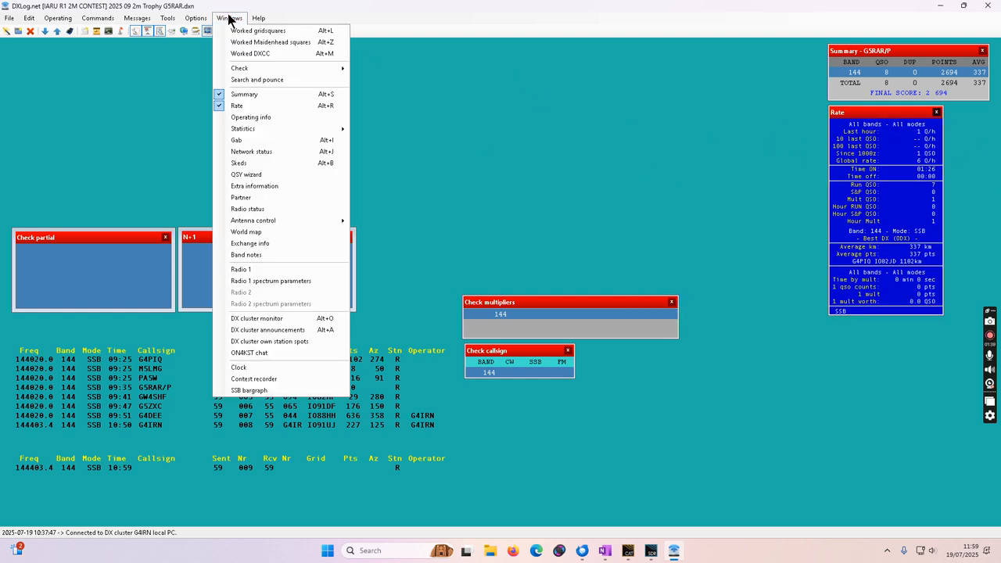
pyautogui.click(290, 153)
pyautogui.moveTo(705, 370); pyautogui.dragTo(794, 329)
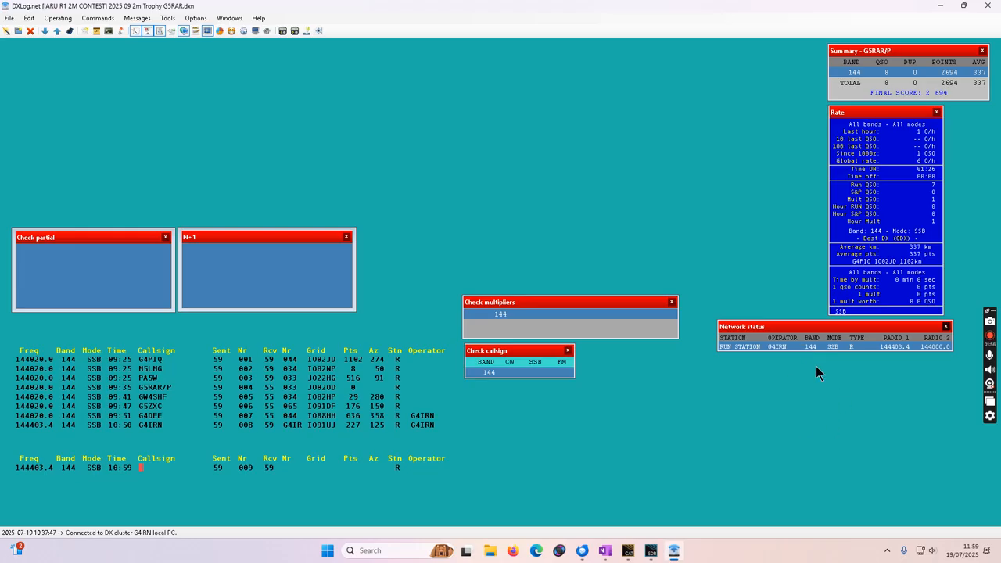
# Open the Extra information window and place it immediately left of the Summary window.
pyautogui.click(224, 18)
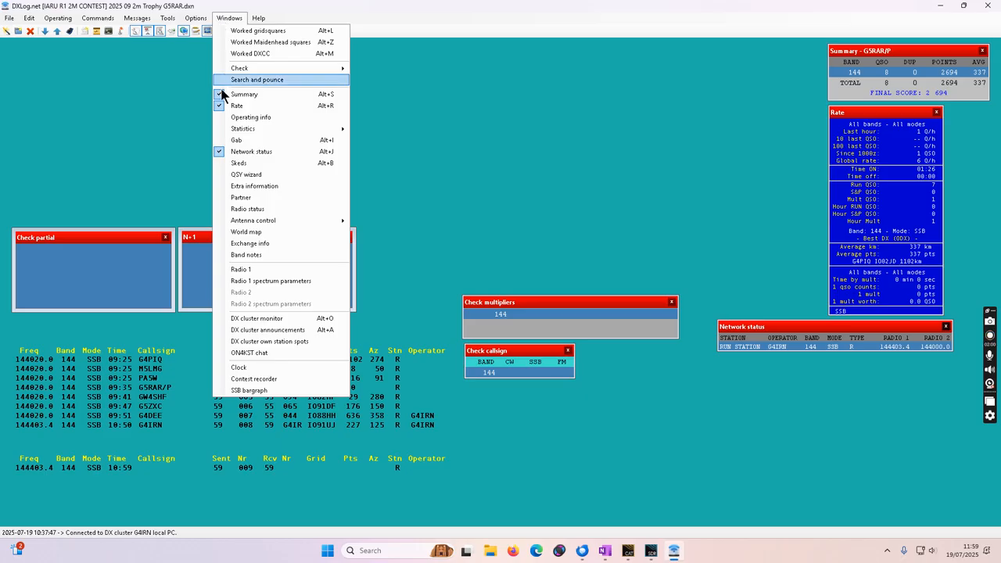
pyautogui.click(252, 186)
pyautogui.moveTo(138, 56); pyautogui.dragTo(755, 55)
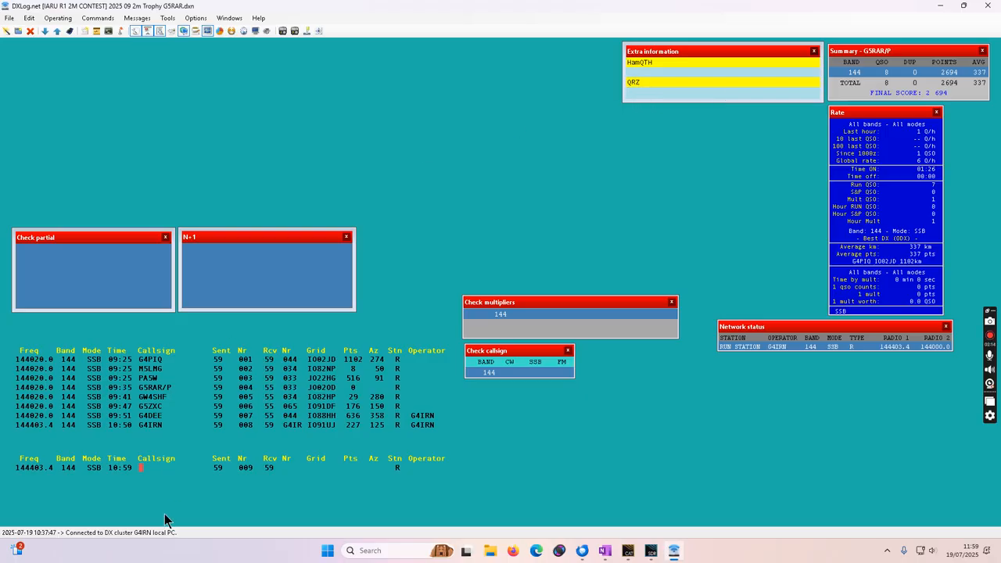
pyautogui.write('G4IRN')
pyautogui.press('space')
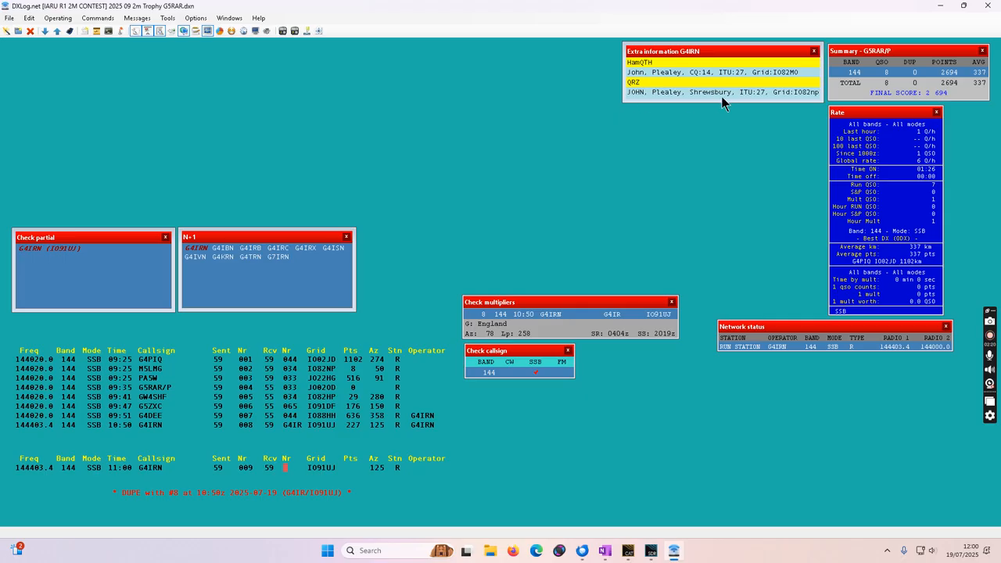
# Open the Radio 1 bandmap window.
pyautogui.click(229, 18)
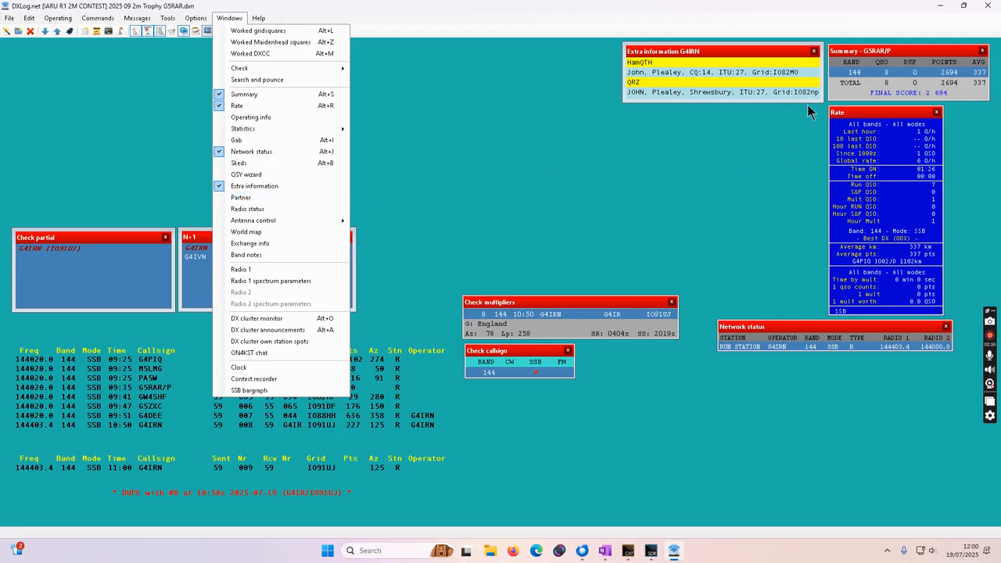
pyautogui.moveTo(245, 222)
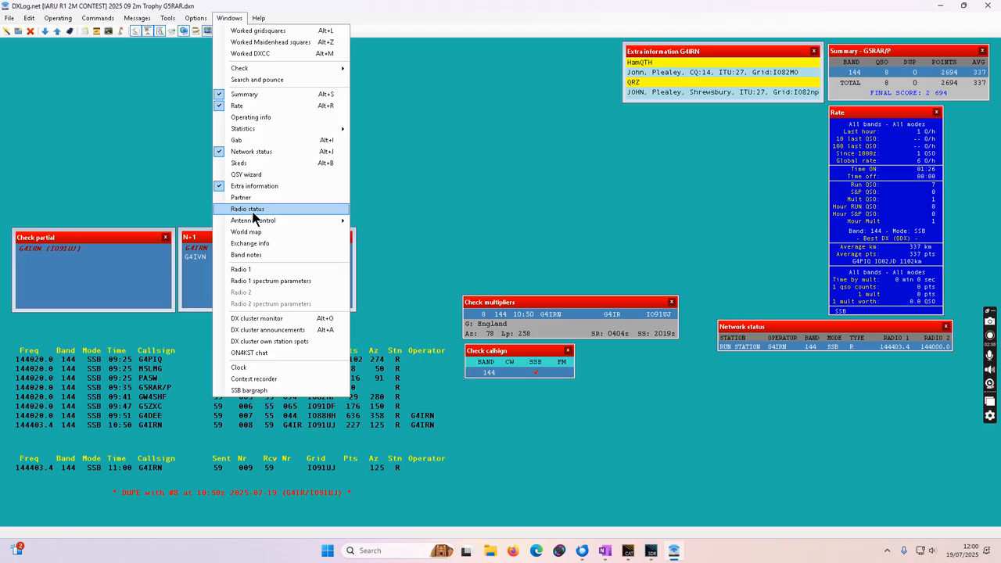
pyautogui.click(262, 268)
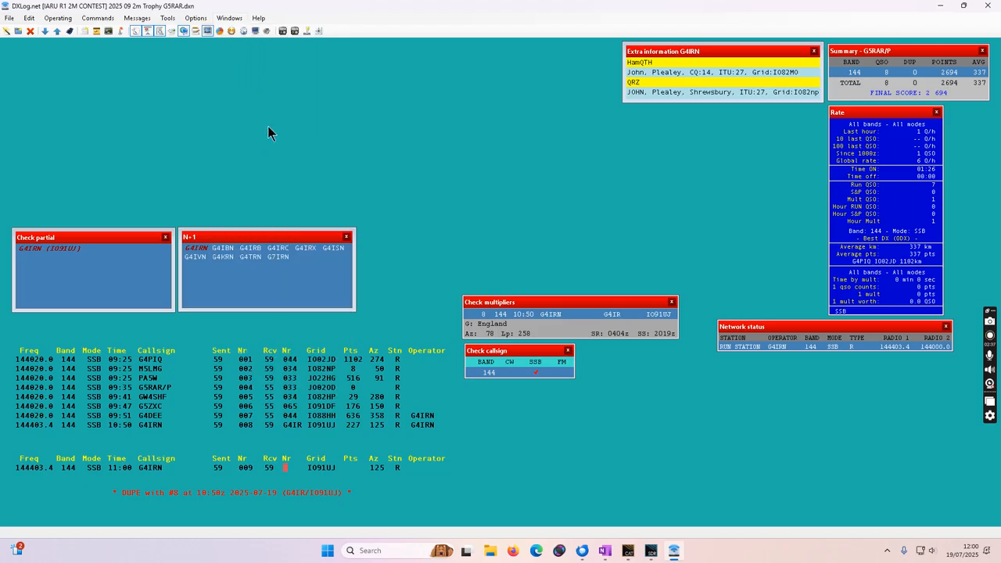
pyautogui.click(232, 18)
pyautogui.click(274, 268)
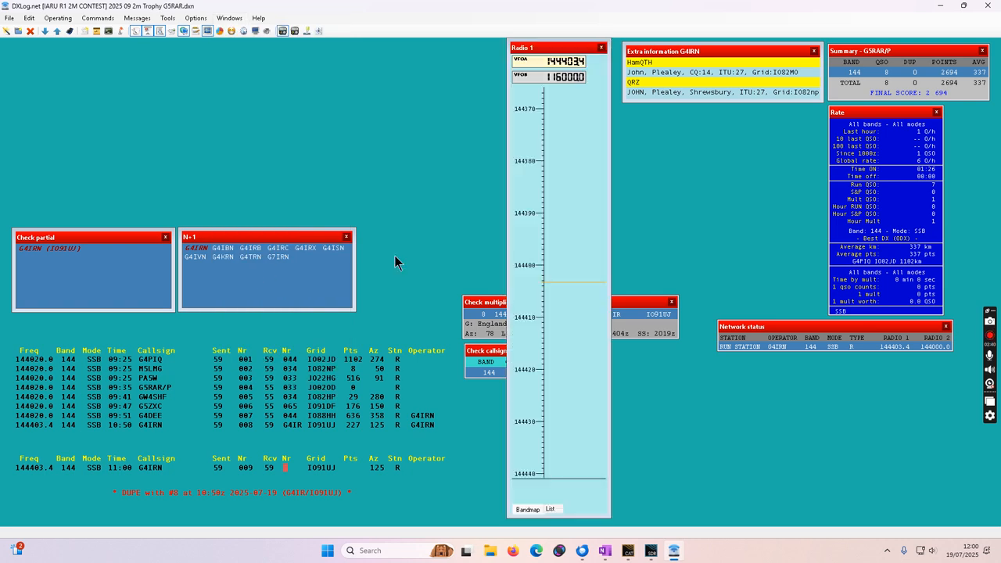
# Move Check callsign beside N+1 and Check multipliers to the area above it, then position the Radio 1 bandmap beside Extra information.
pyautogui.moveTo(632, 309); pyautogui.dragTo(778, 257)
pyautogui.moveTo(498, 359); pyautogui.dragTo(399, 297)
pyautogui.moveTo(692, 250); pyautogui.dragTo(349, 68)
pyautogui.moveTo(551, 50); pyautogui.dragTo(556, 59)
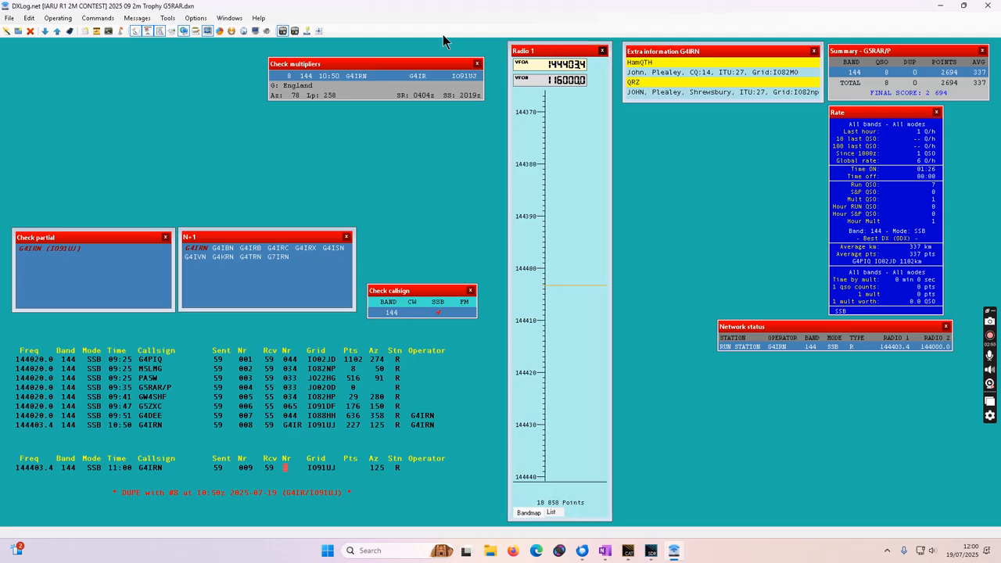
# Open the DX cluster monitor and place it below the Network status window.
pyautogui.click(235, 17)
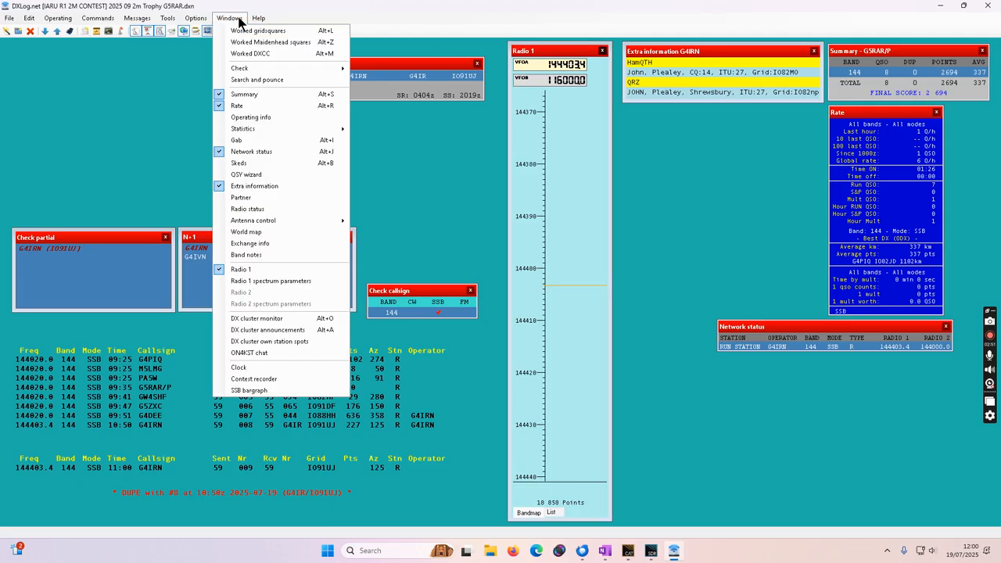
pyautogui.click(316, 318)
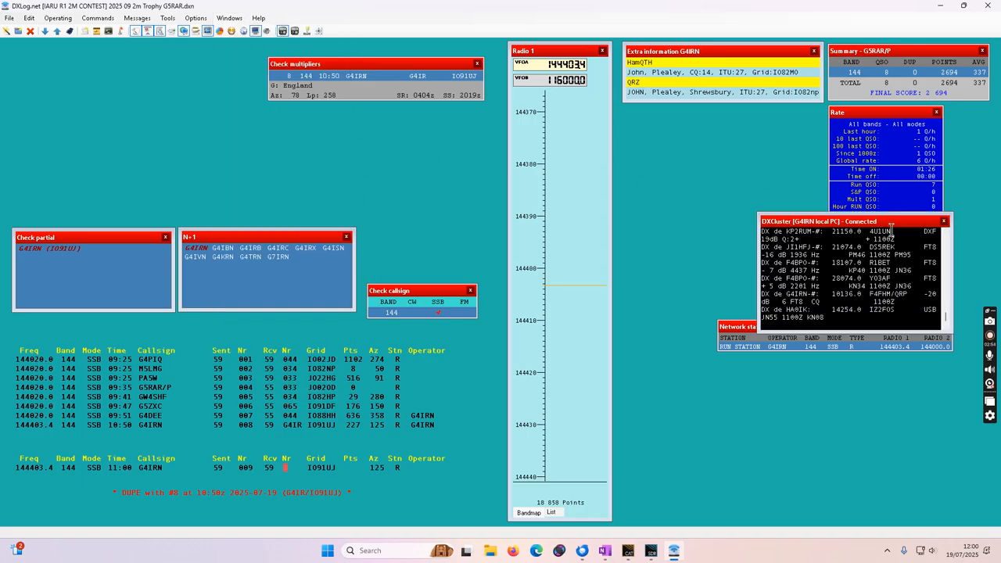
pyautogui.moveTo(900, 222); pyautogui.dragTo(914, 397)
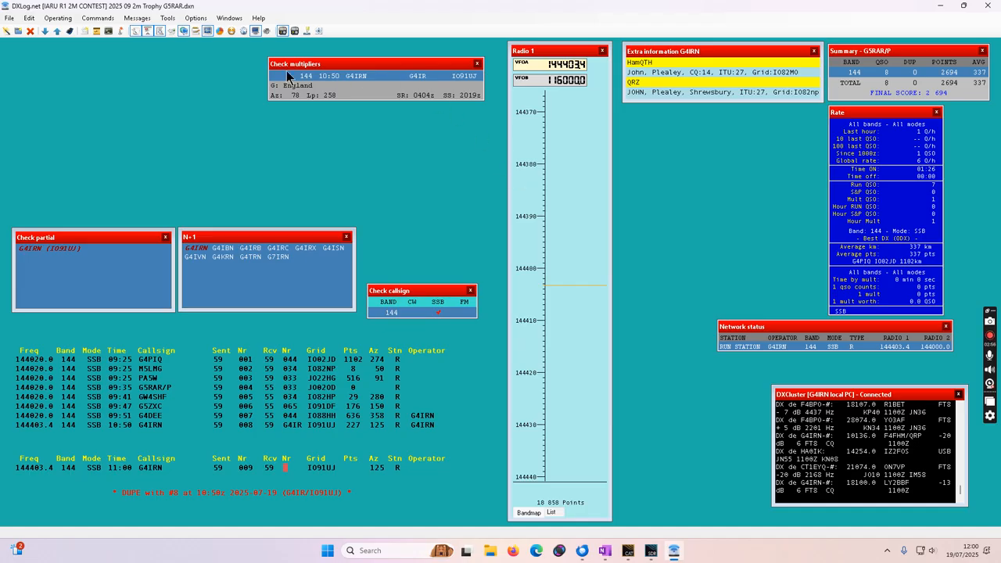
# Show the Clock bar, and open the Contest recorder and place it above the Check callsign window.
pyautogui.click(229, 17)
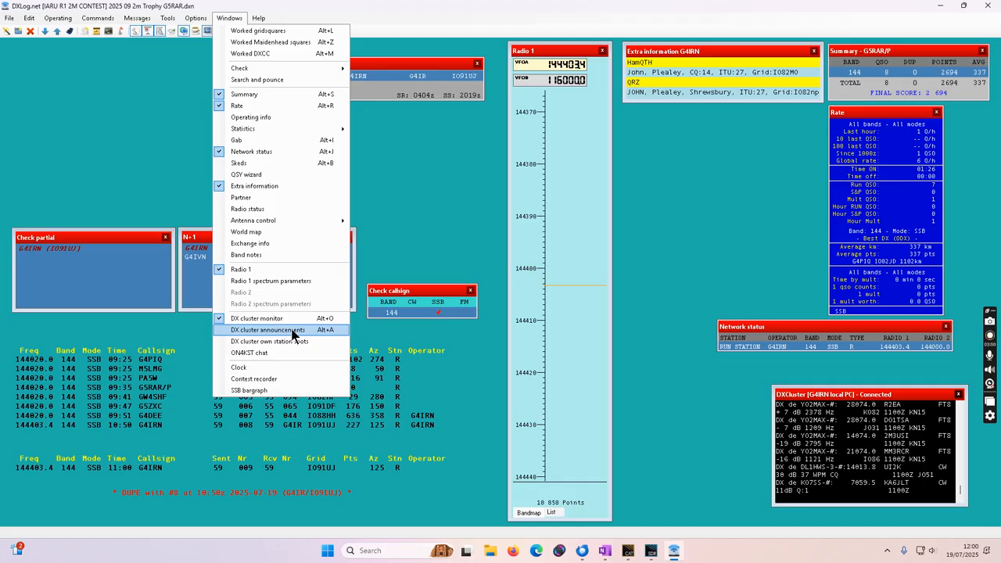
pyautogui.click(297, 368)
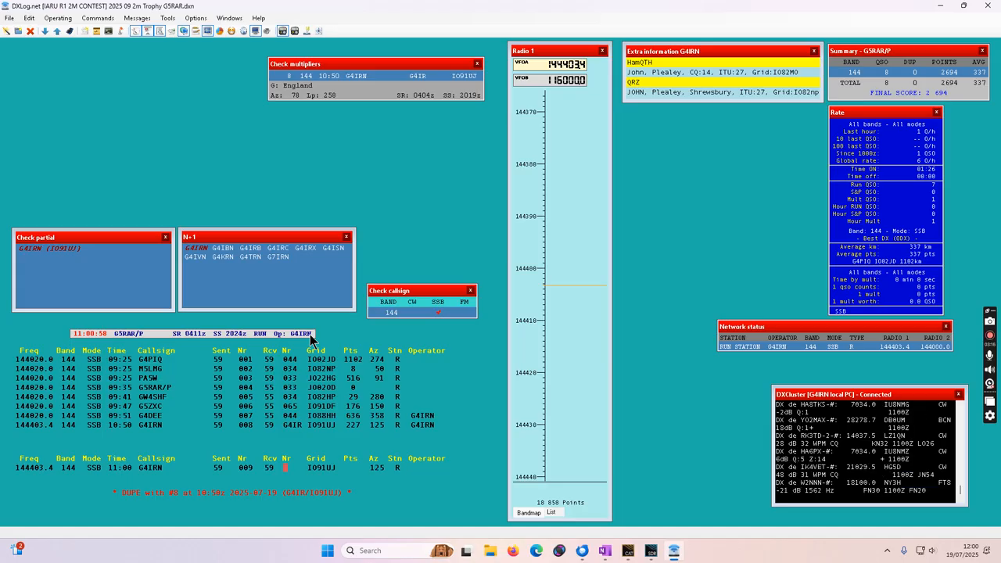
pyautogui.click(223, 20)
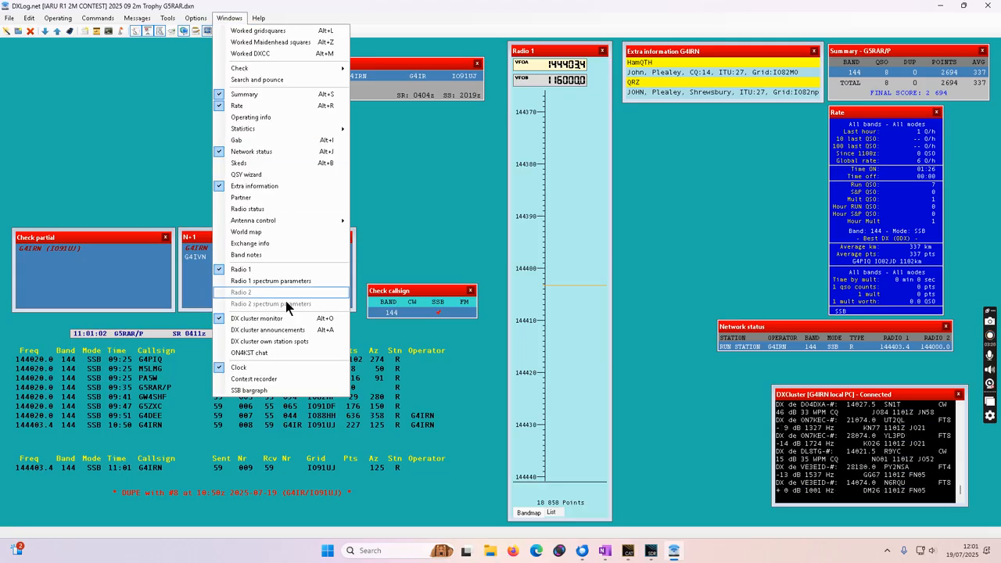
pyautogui.click(281, 380)
pyautogui.moveTo(415, 244); pyautogui.dragTo(427, 187)
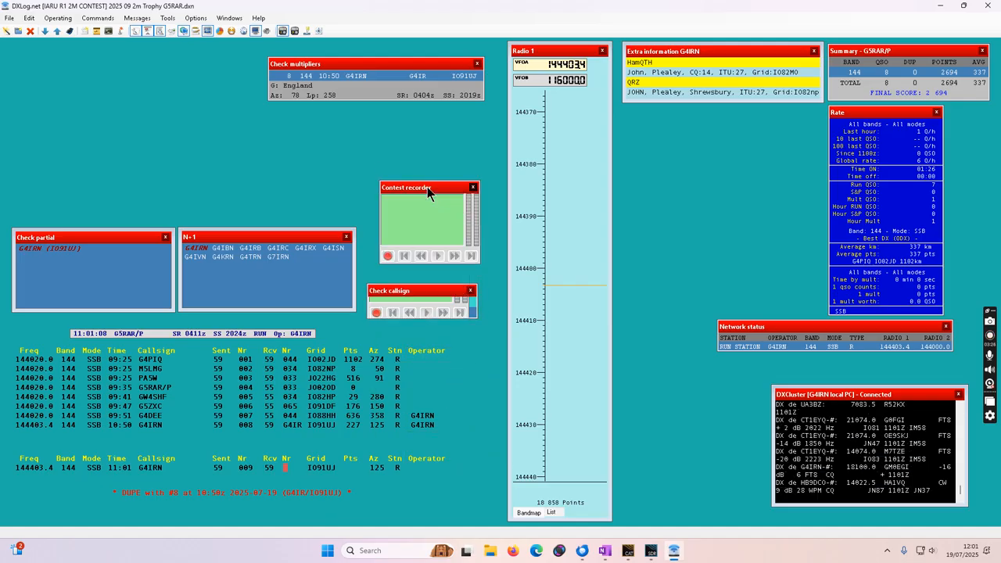
# Show the SSB bargraph beside the Clock bar above the log.
pyautogui.click(241, 19)
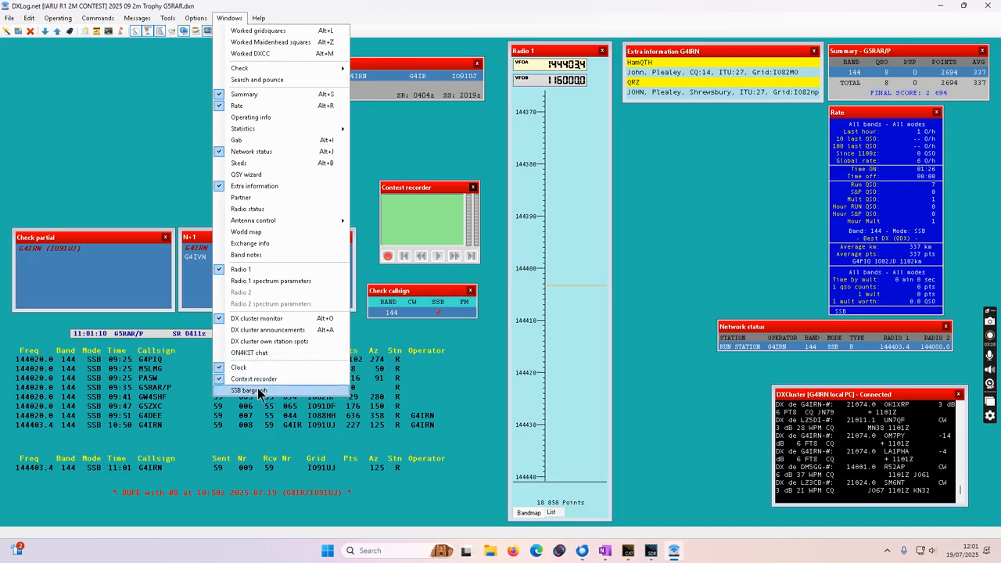
pyautogui.click(260, 391)
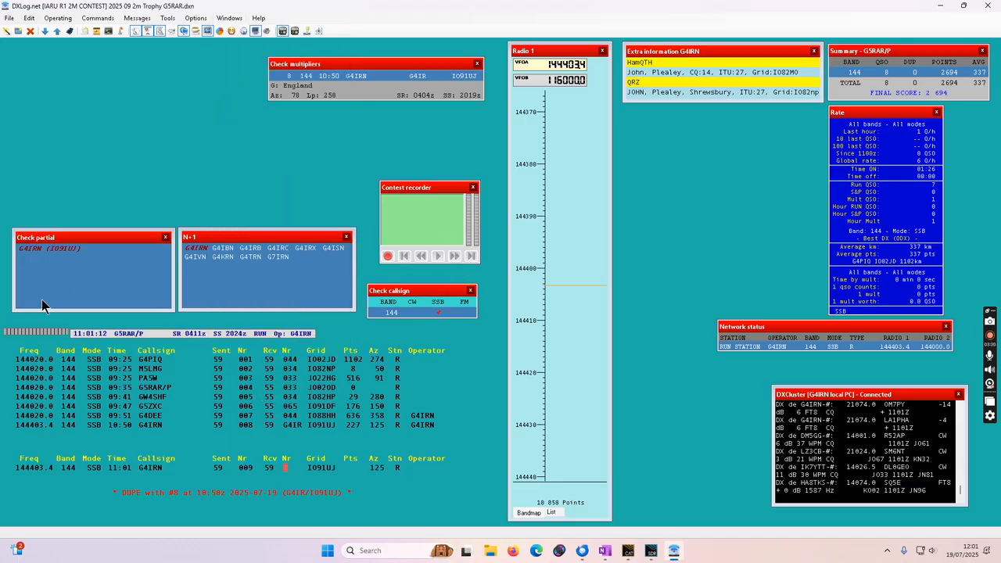
pyautogui.moveTo(36, 332); pyautogui.dragTo(78, 328)
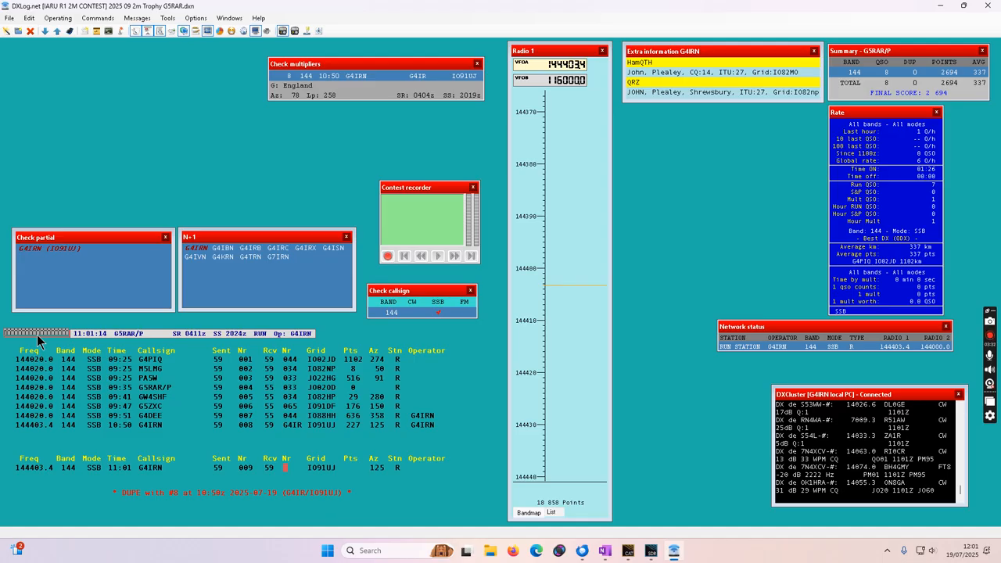